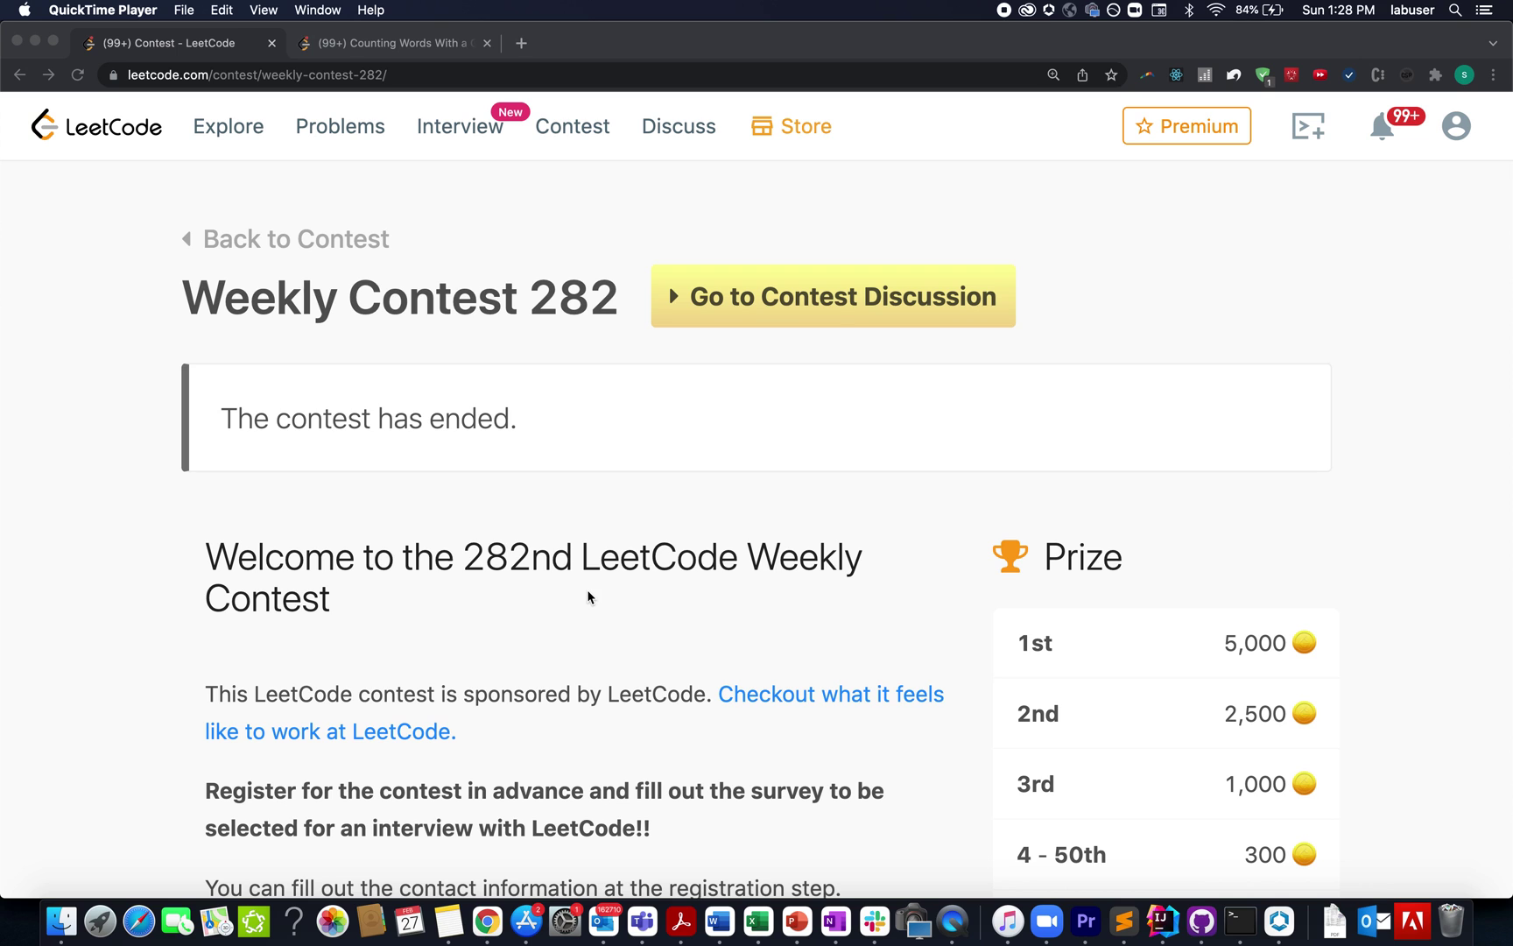
scroll(589, 597, down, 10)
scroll(589, 598, down, 5)
scroll(590, 597, down, 5)
scroll(598, 558, up, 2)
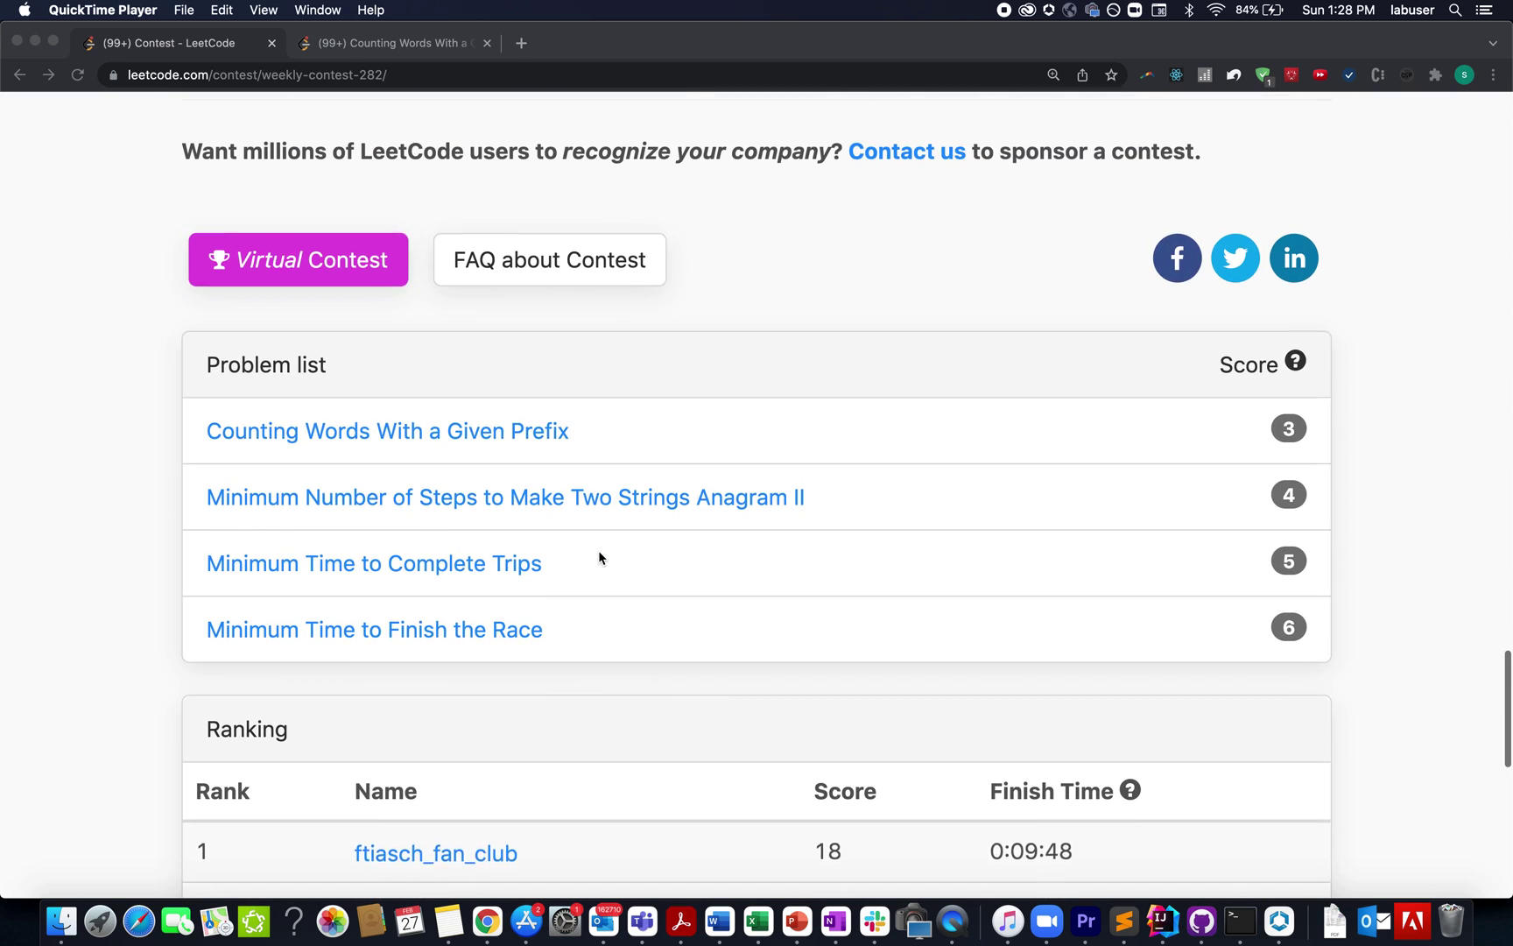
scroll(599, 558, up, 1)
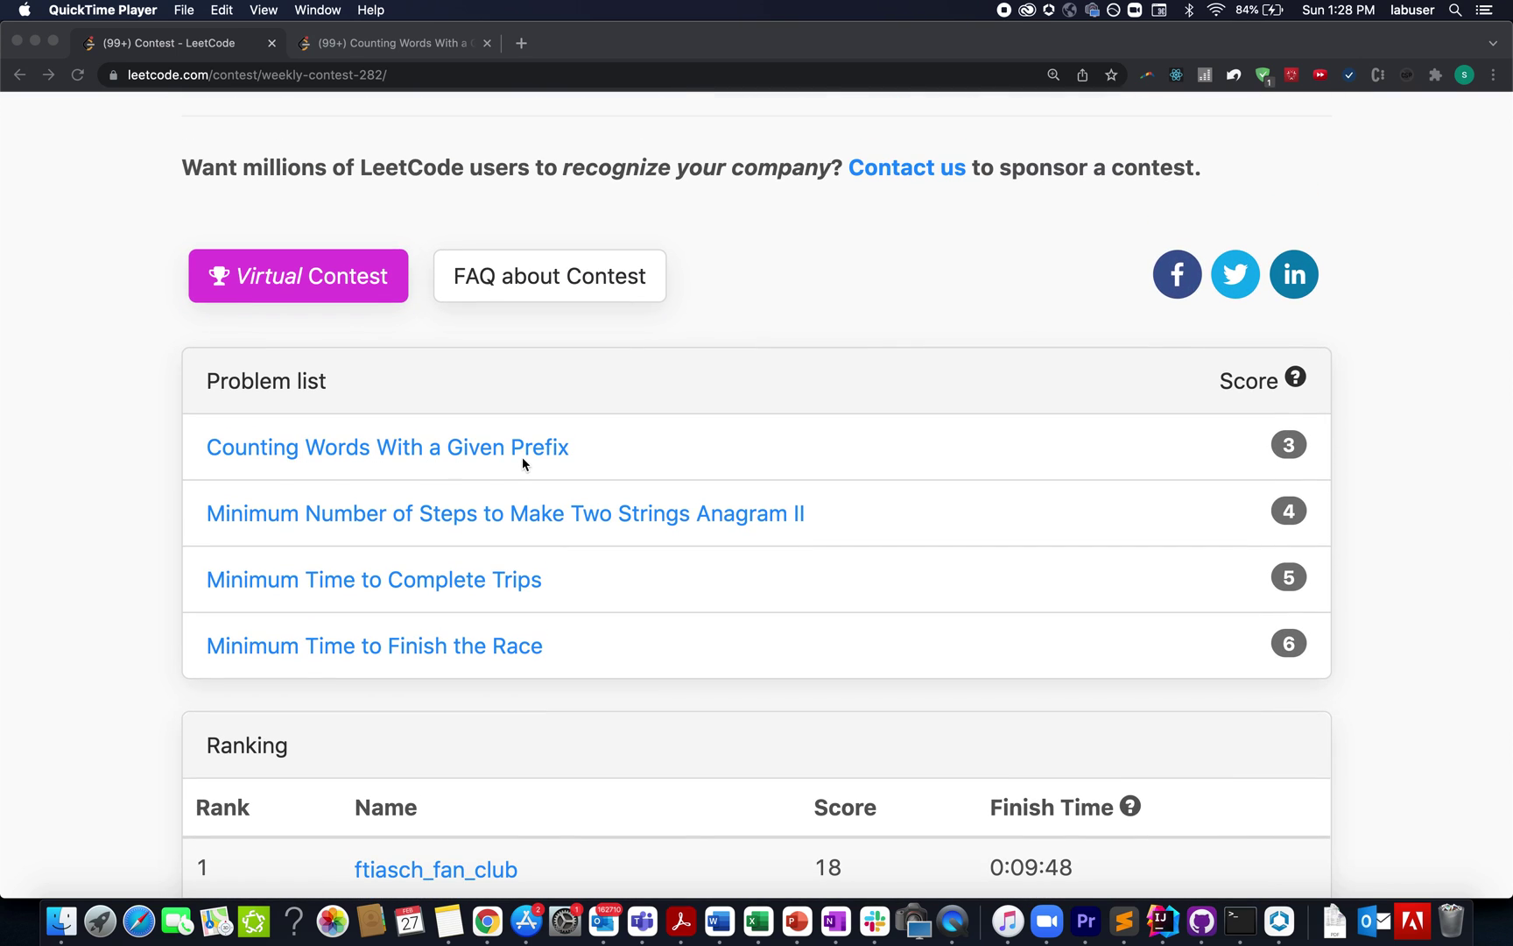
- Open the 'Counting Words With a Given Prefix' problem from the contest problem list
click(370, 51)
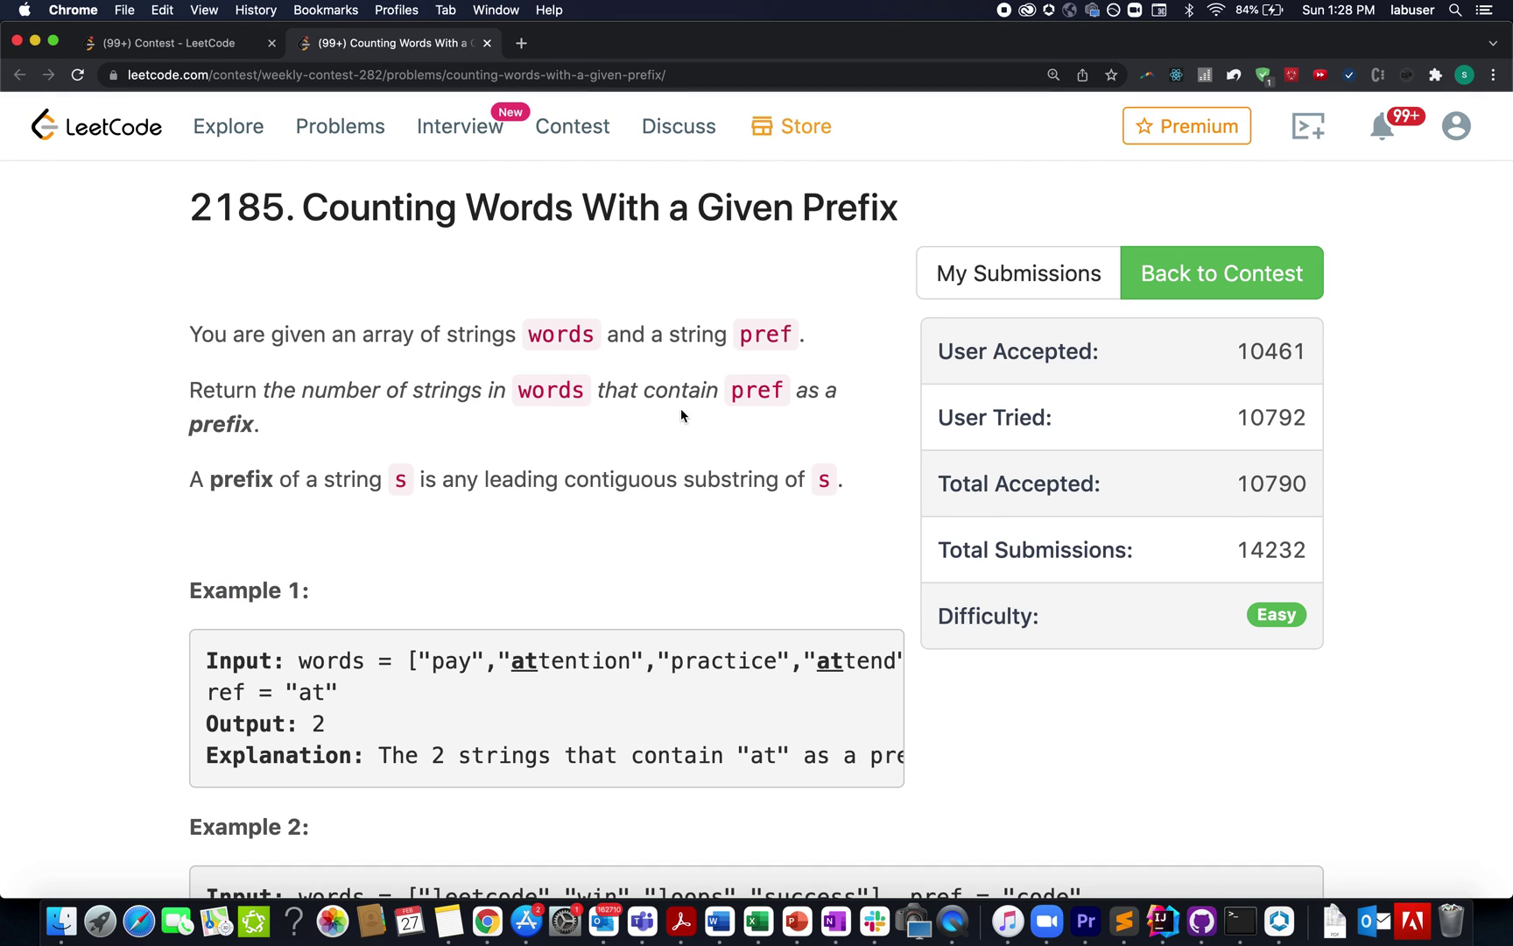
drag(547, 335, 614, 336)
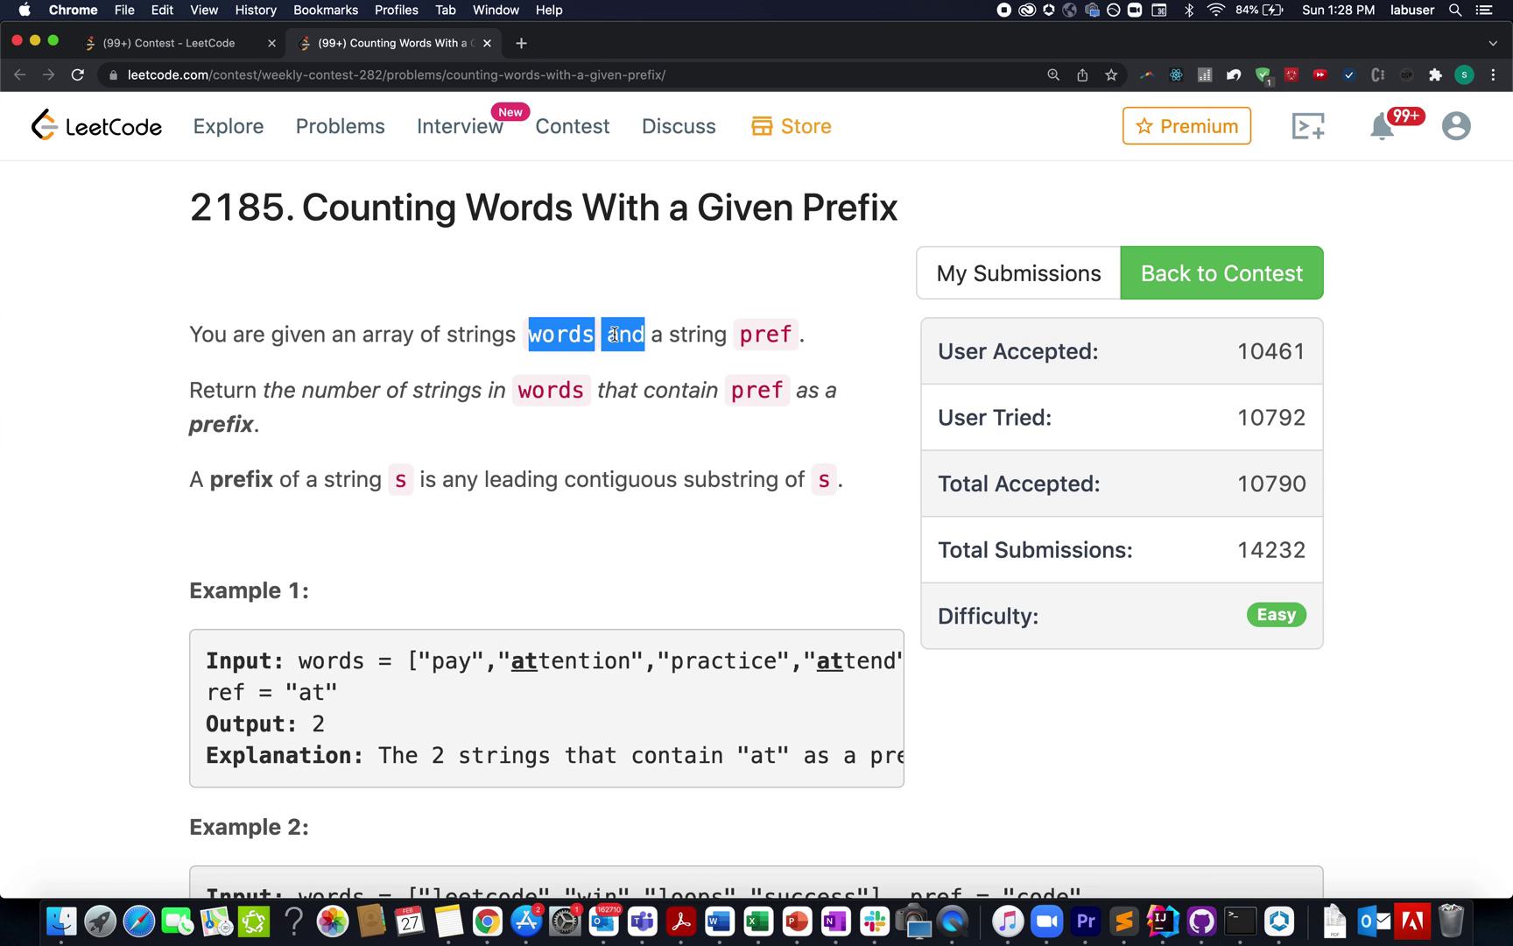
scroll(608, 652, down, 1)
scroll(597, 648, down, 4)
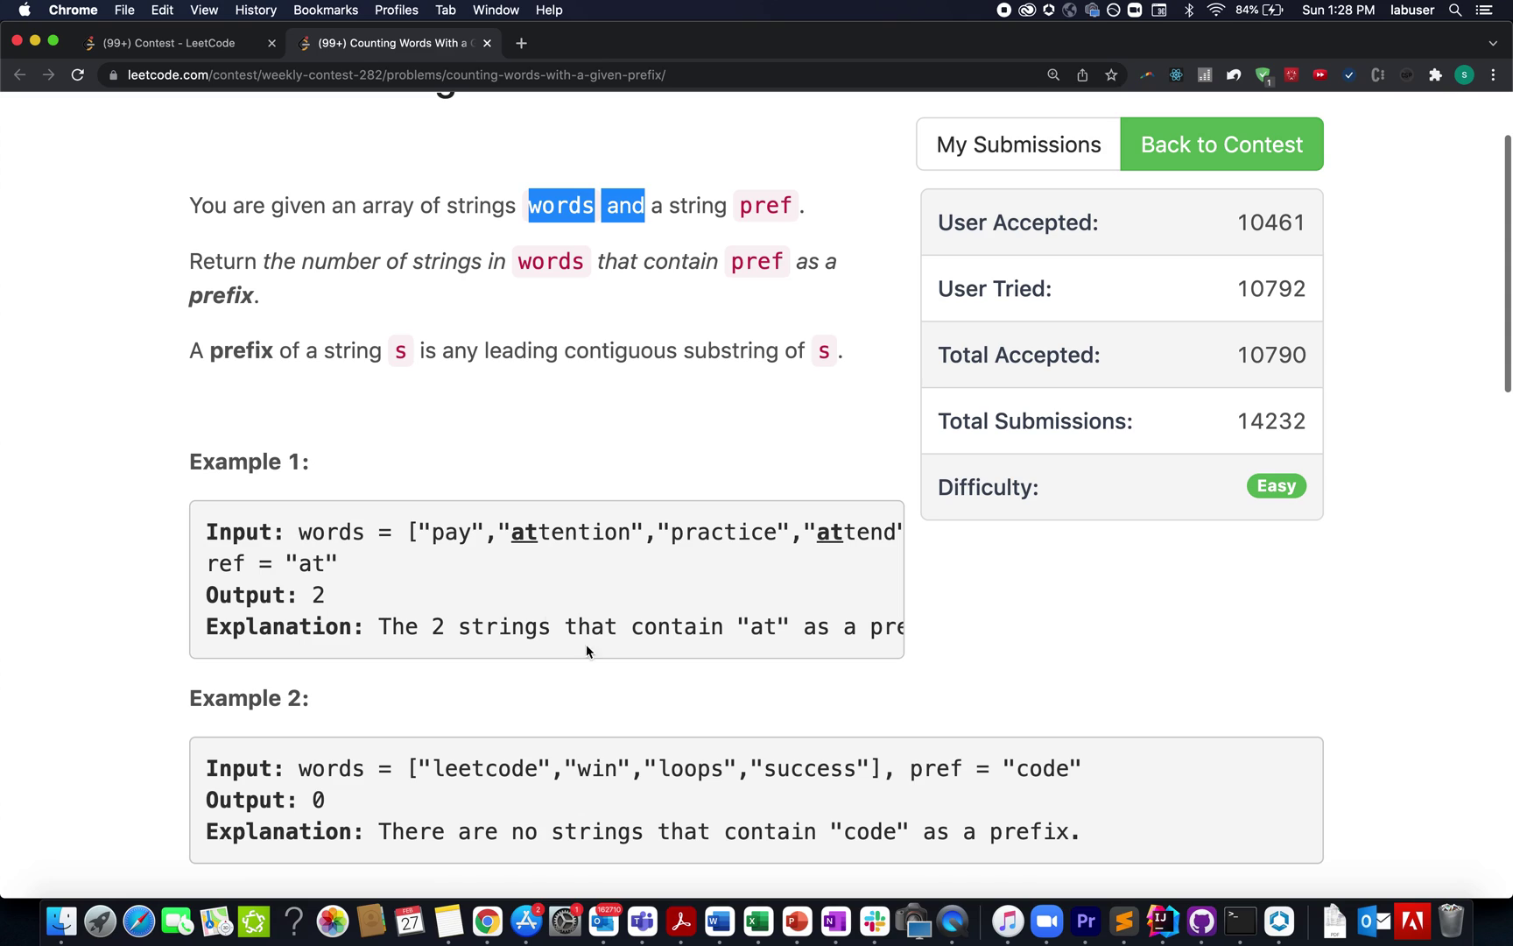
click(410, 534)
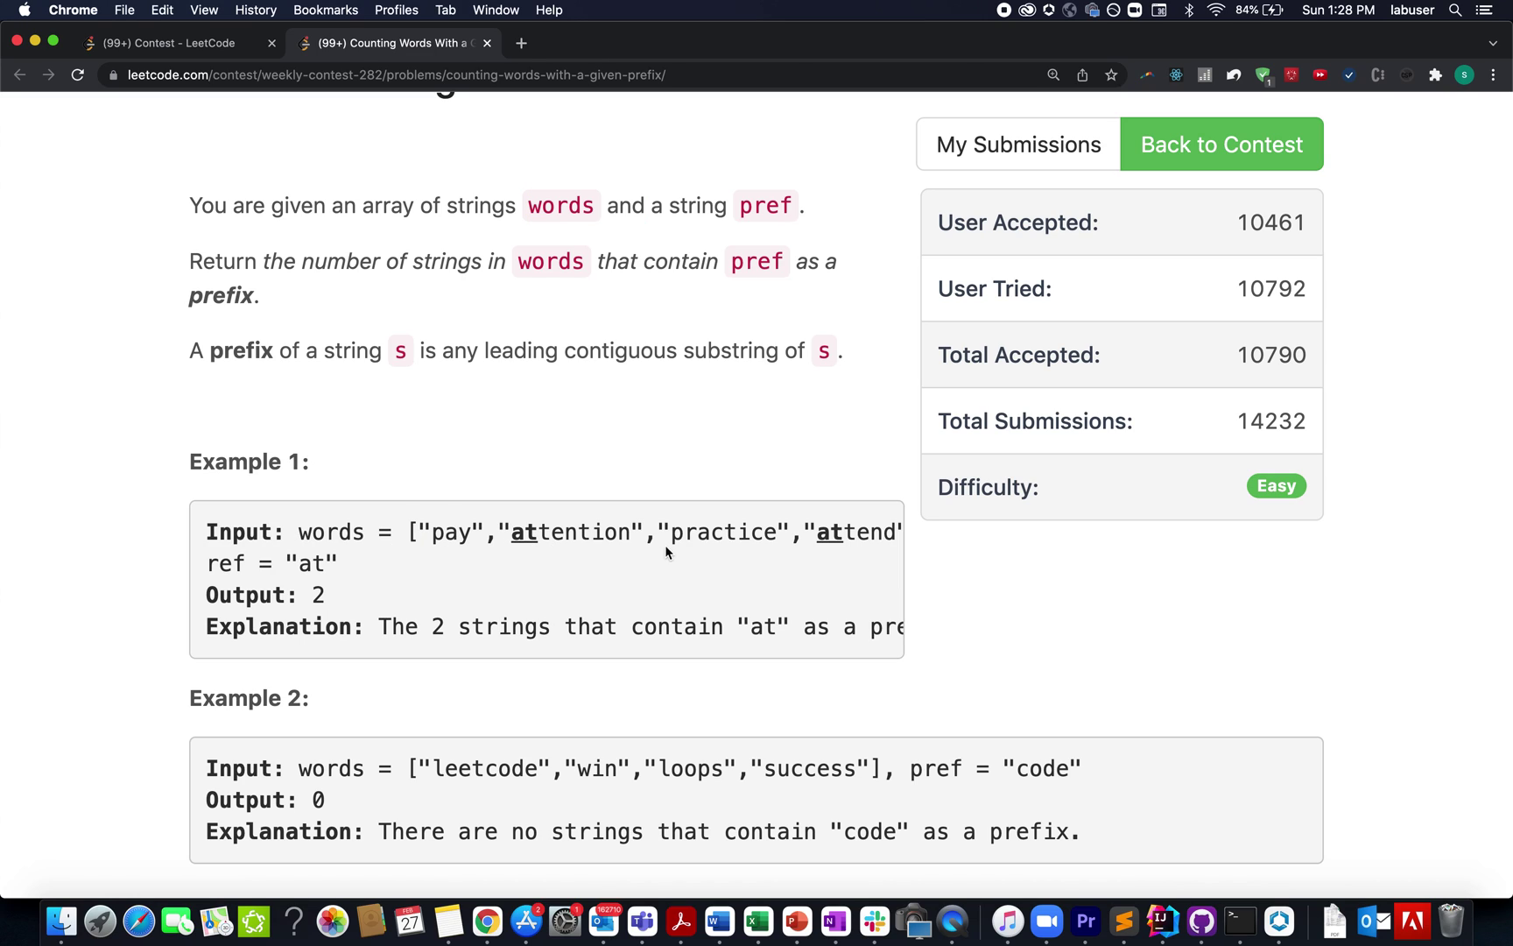
scroll(500, 578, right, 2)
scroll(500, 579, right, 2)
scroll(500, 579, left, 4)
drag(300, 565, 326, 564)
double_click(545, 534)
double_click(845, 532)
drag(326, 596, 218, 595)
scroll(128, 621, down, 2)
scroll(123, 630, down, 3)
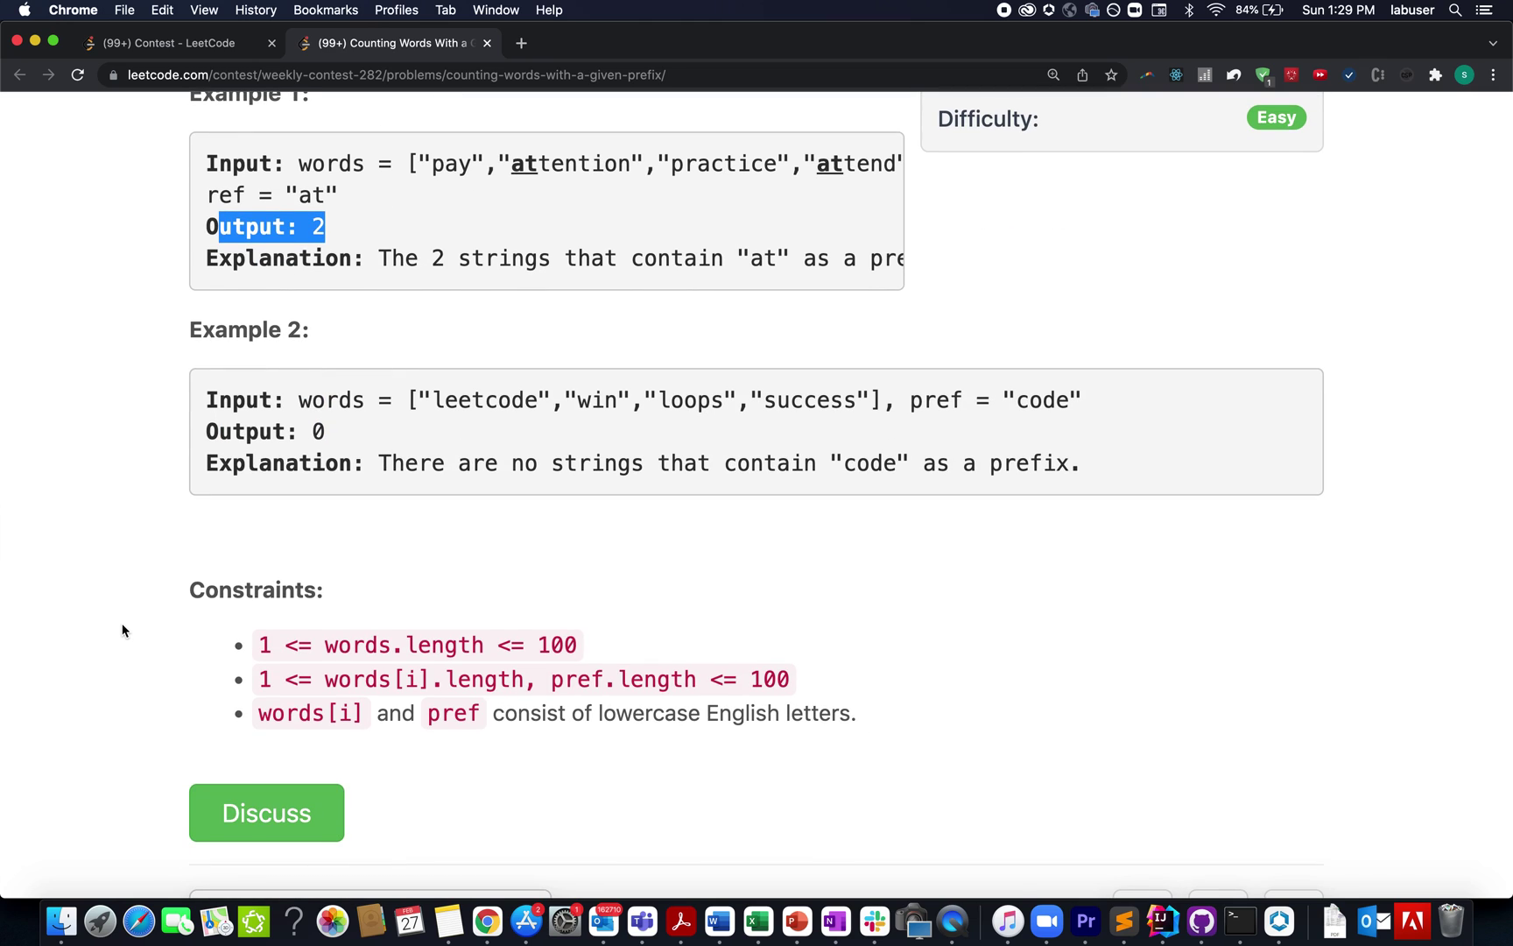
scroll(122, 629, down, 5)
scroll(123, 631, down, 3)
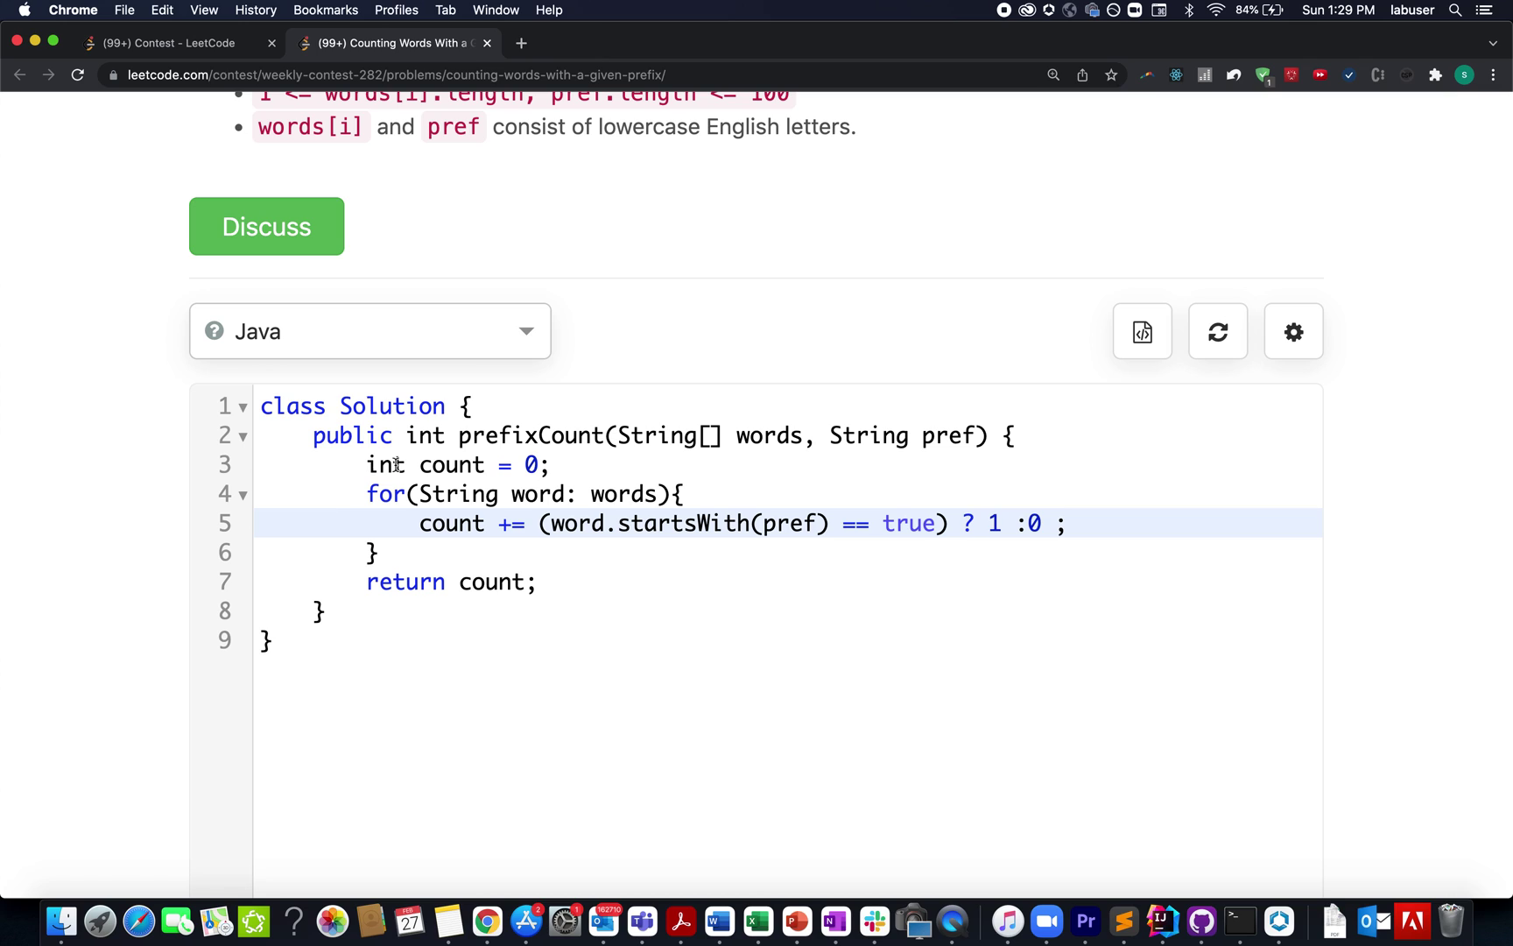
- Walk through the counter initialisation, the loop over words, and the startsWith(pref) check
drag(367, 464, 592, 467)
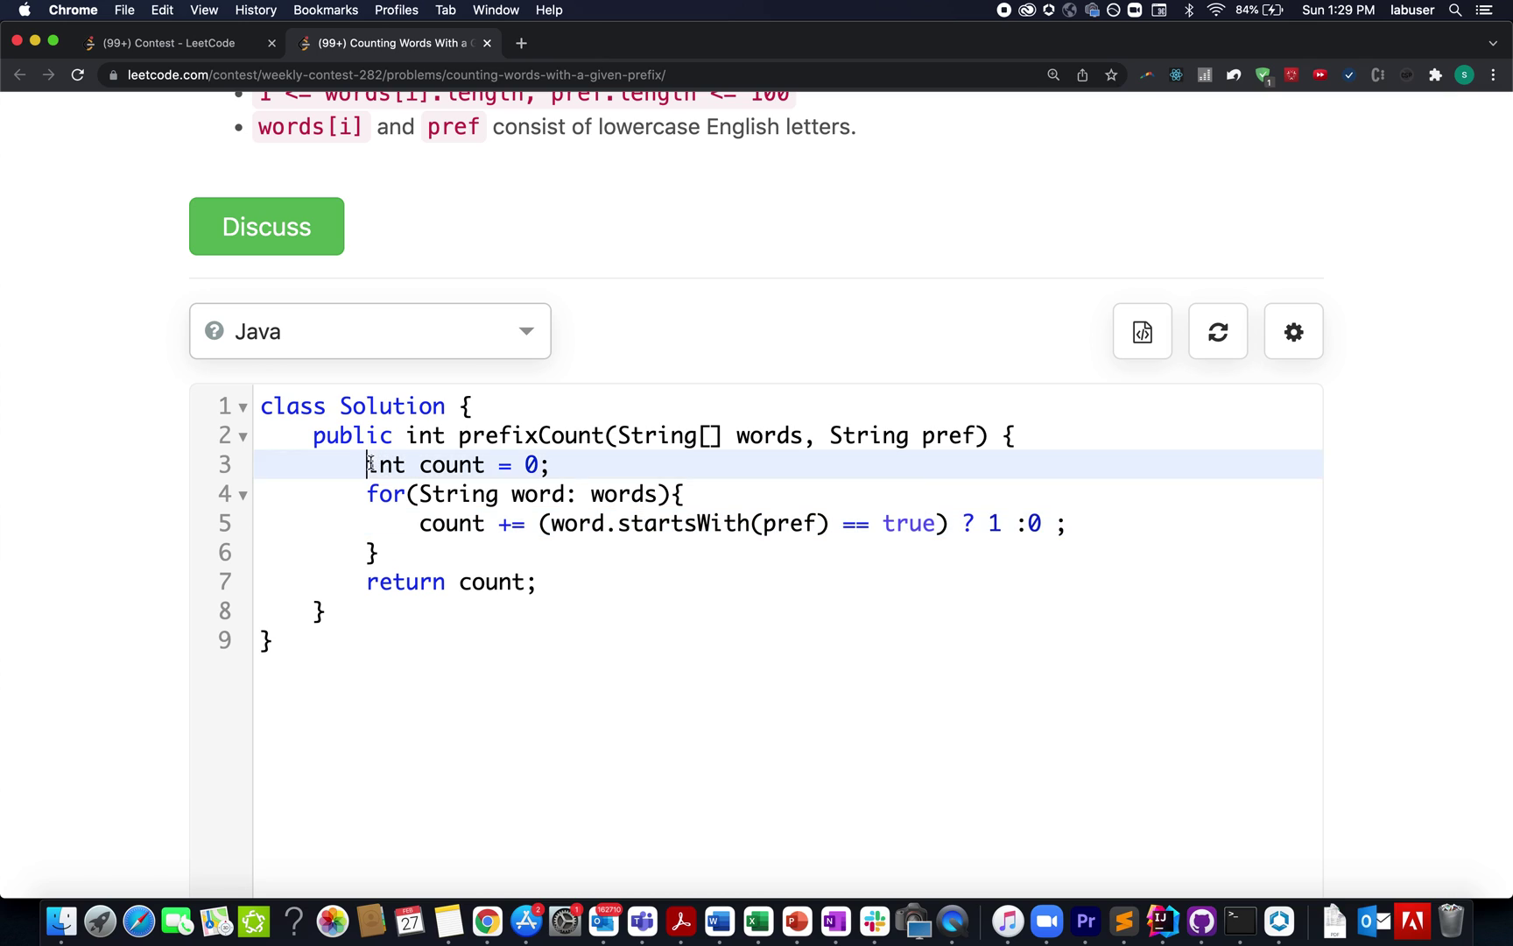
click(477, 466)
drag(446, 495, 649, 495)
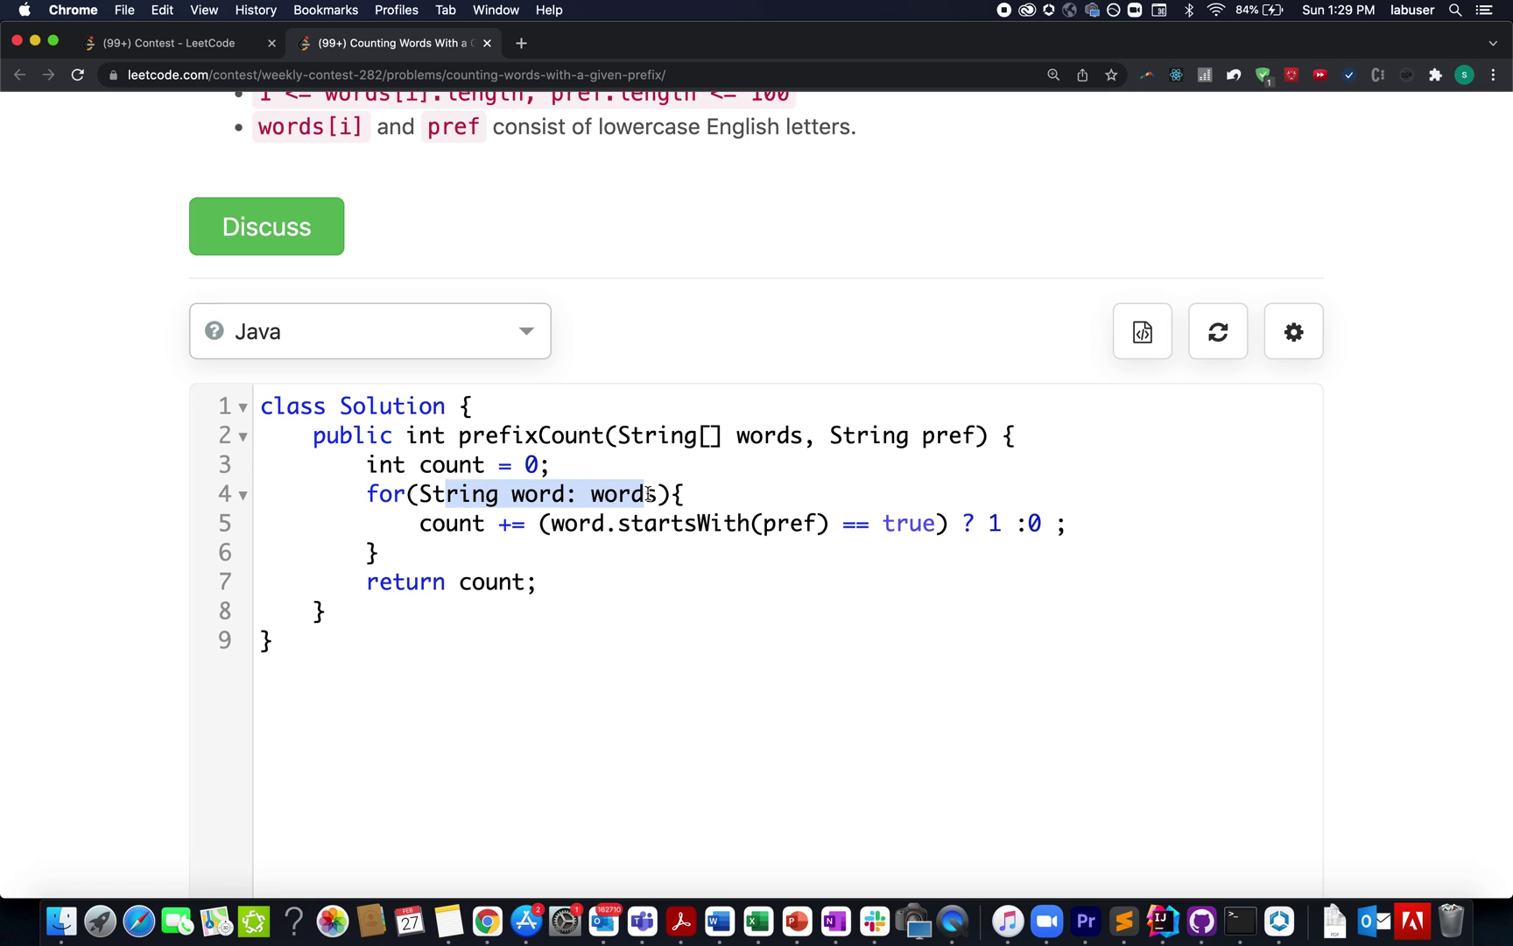
double_click(574, 524)
click(806, 524)
double_click(806, 524)
drag(842, 524, 645, 524)
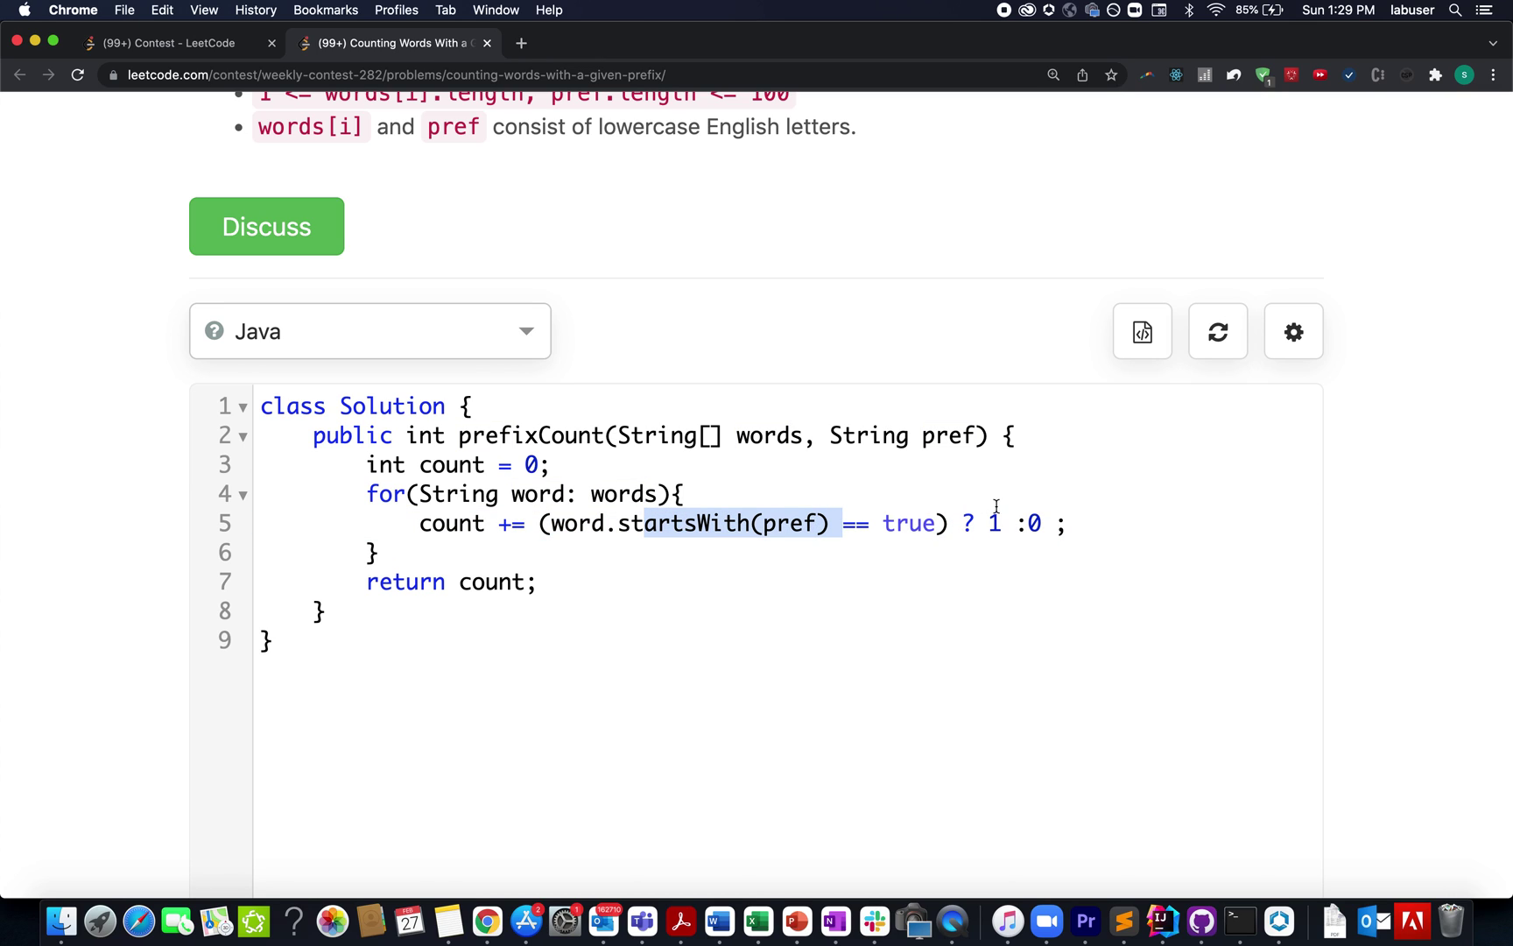
- Review the count increment and returned value, then submit the Java solution for judging
double_click(446, 526)
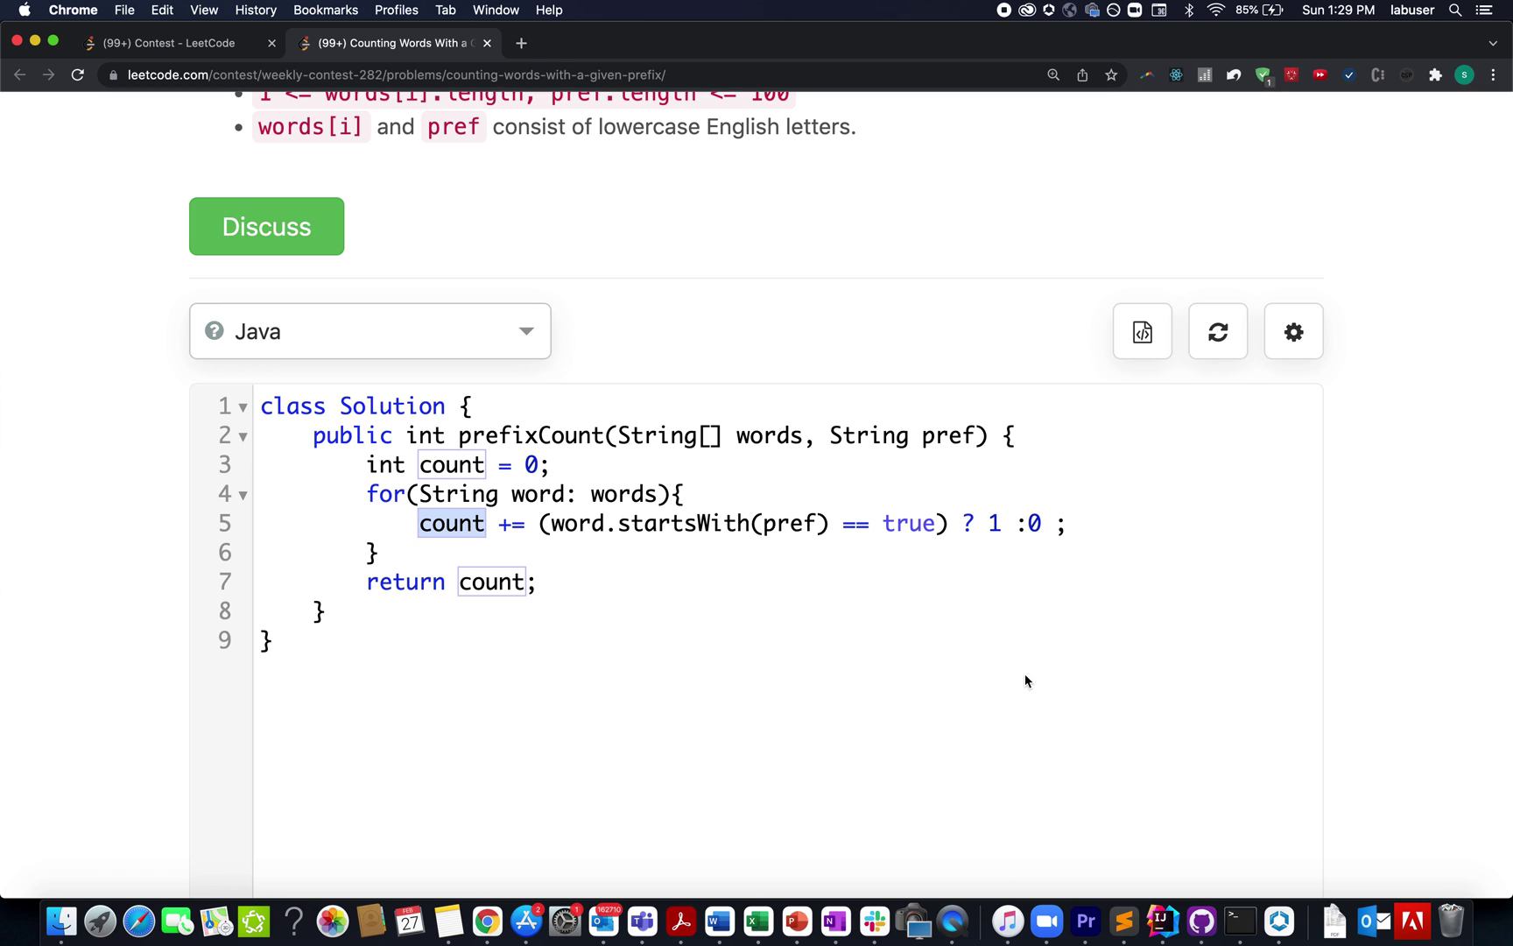
drag(1065, 524, 992, 528)
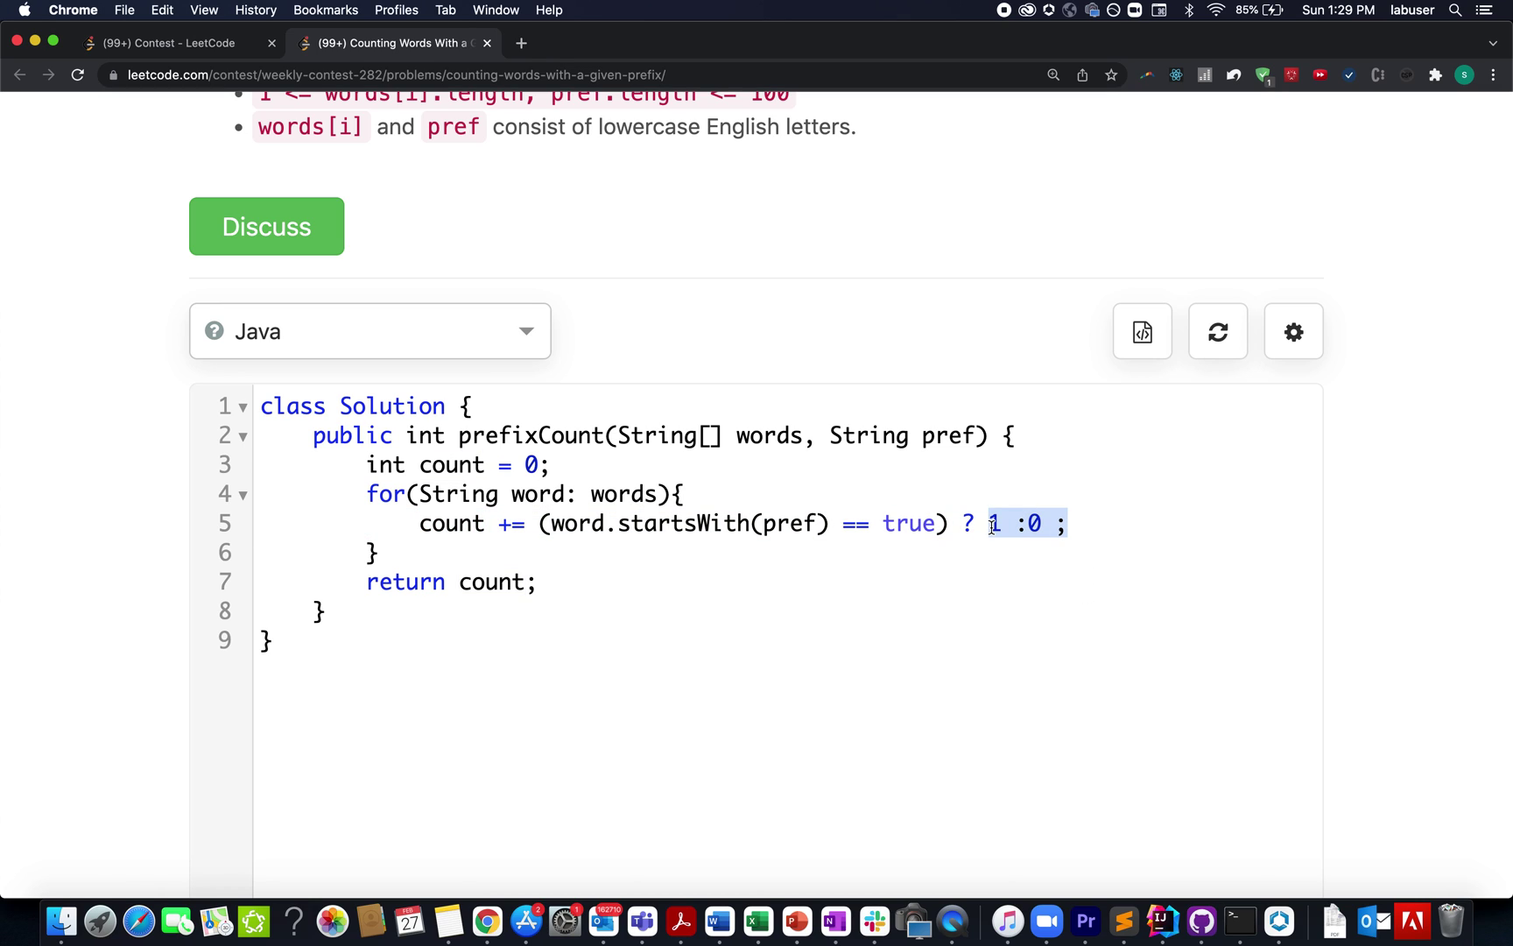
double_click(489, 583)
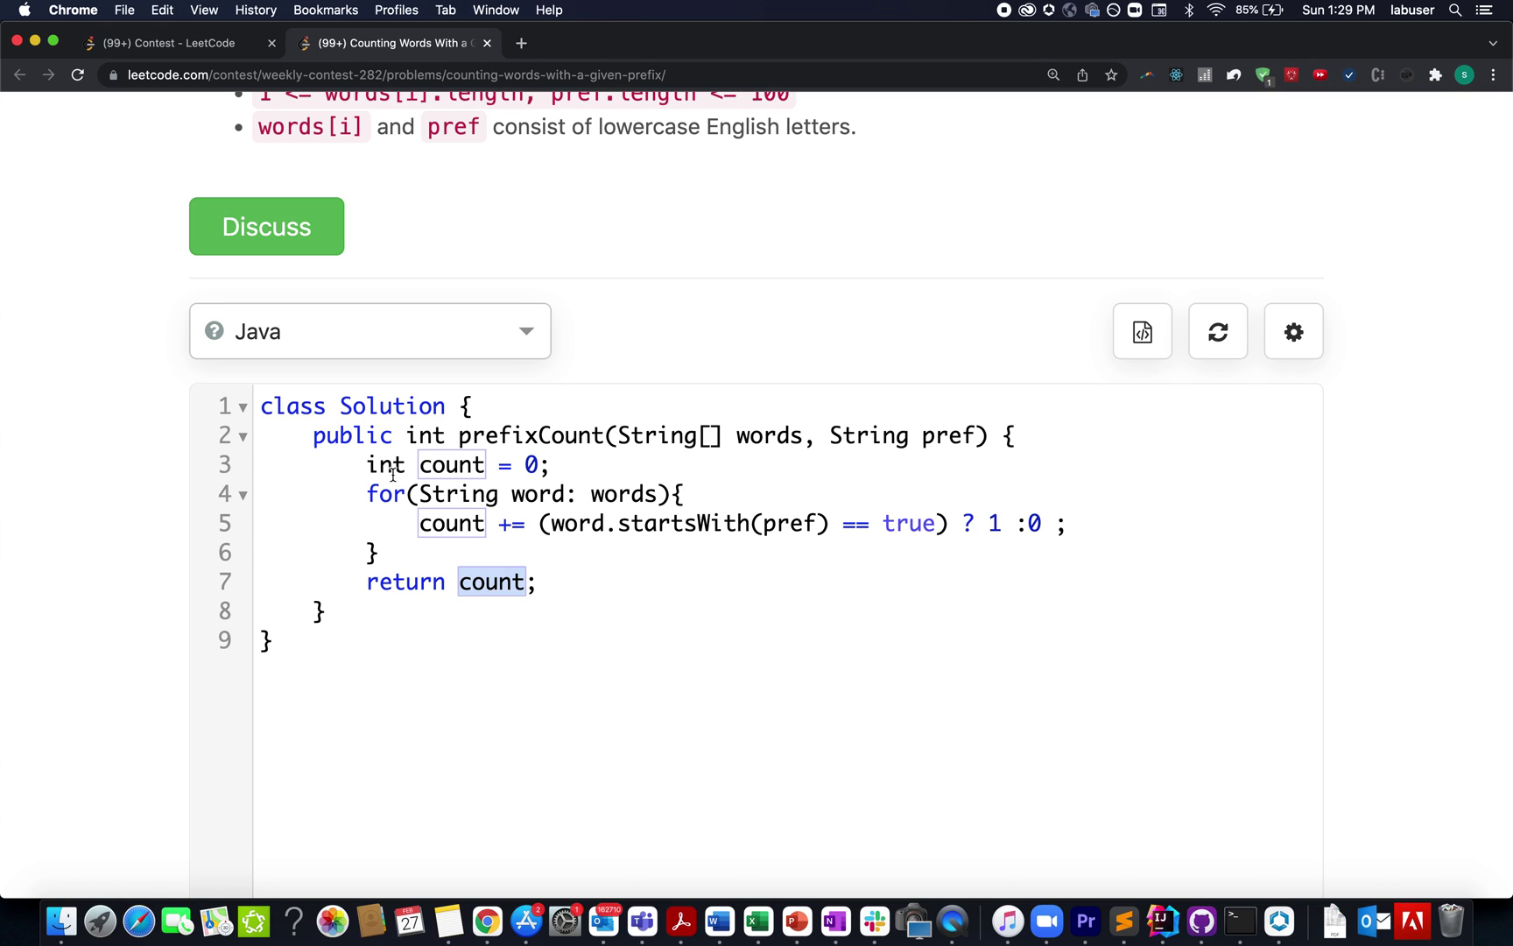
drag(366, 464, 547, 578)
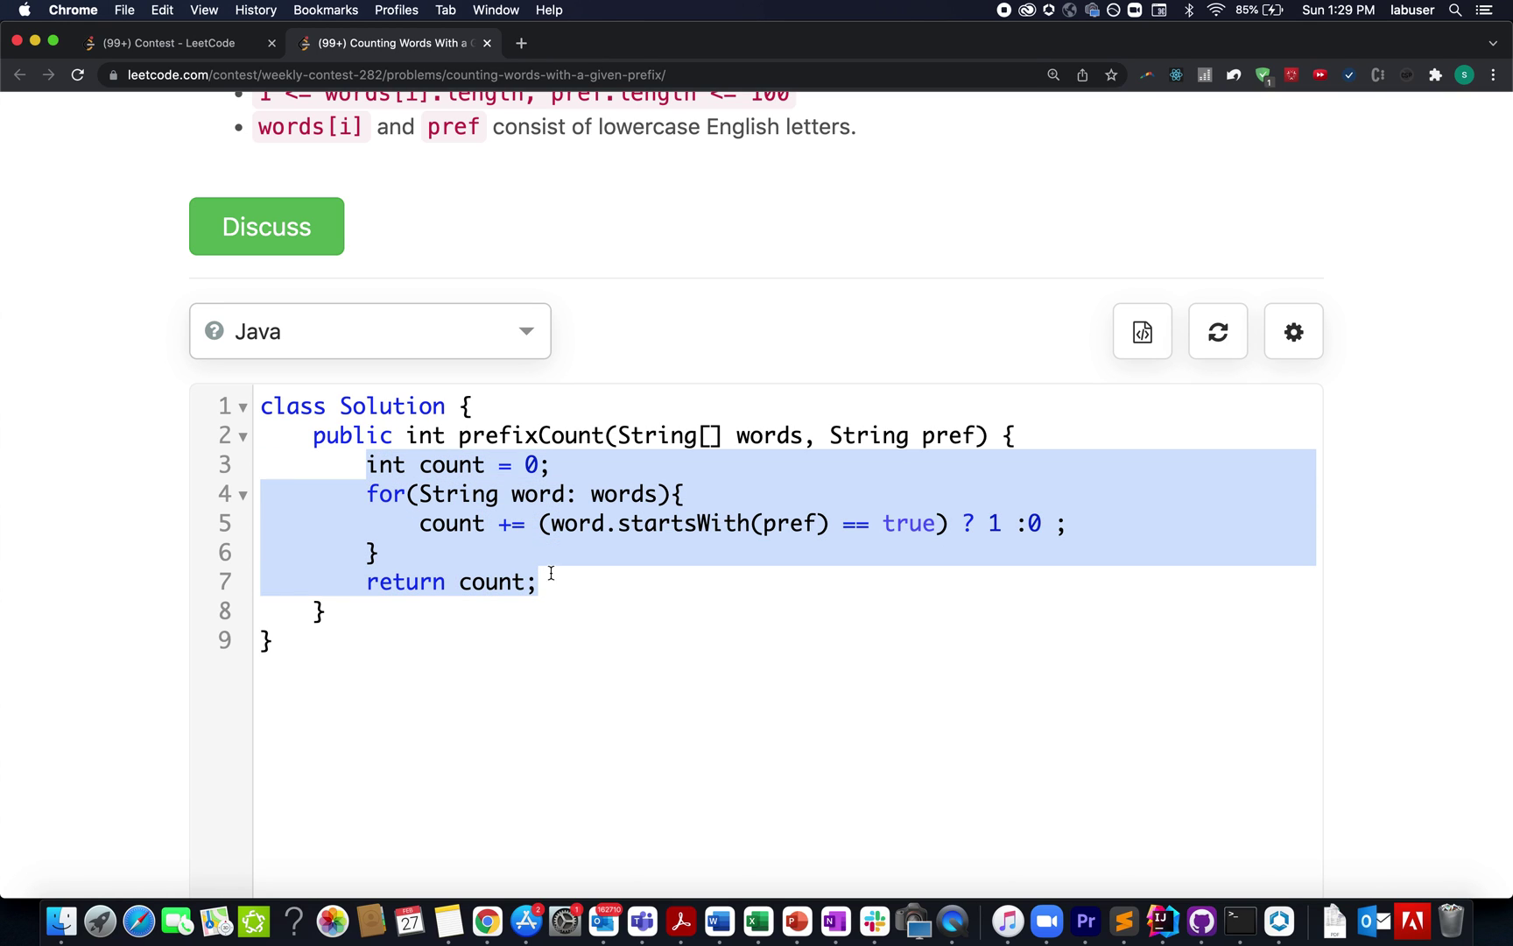
scroll(528, 621, down, 10)
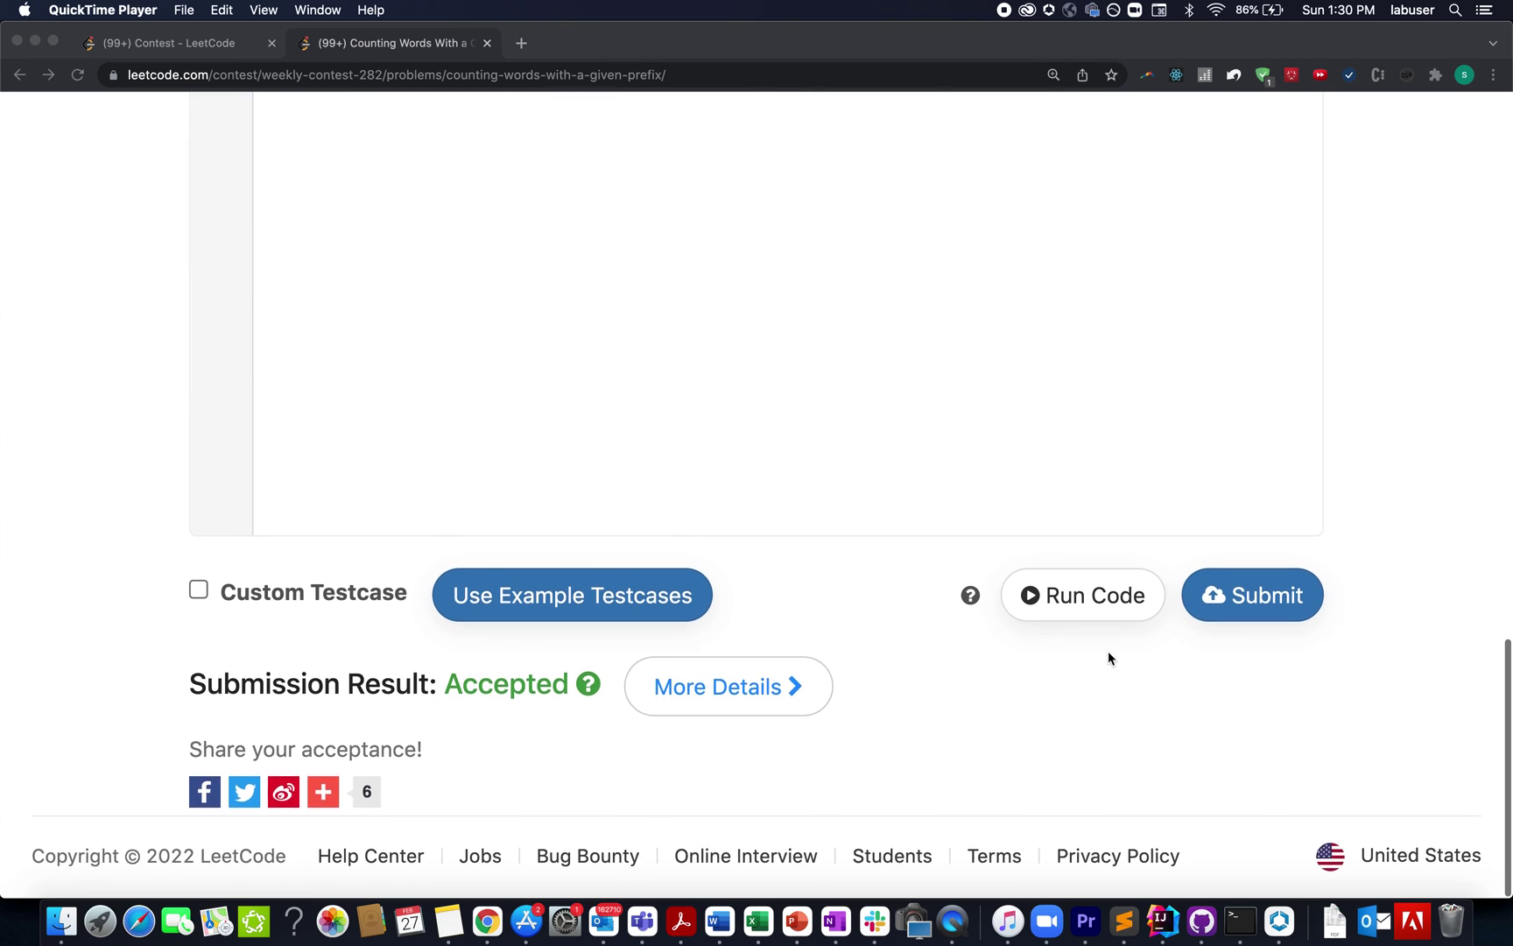
click(1229, 611)
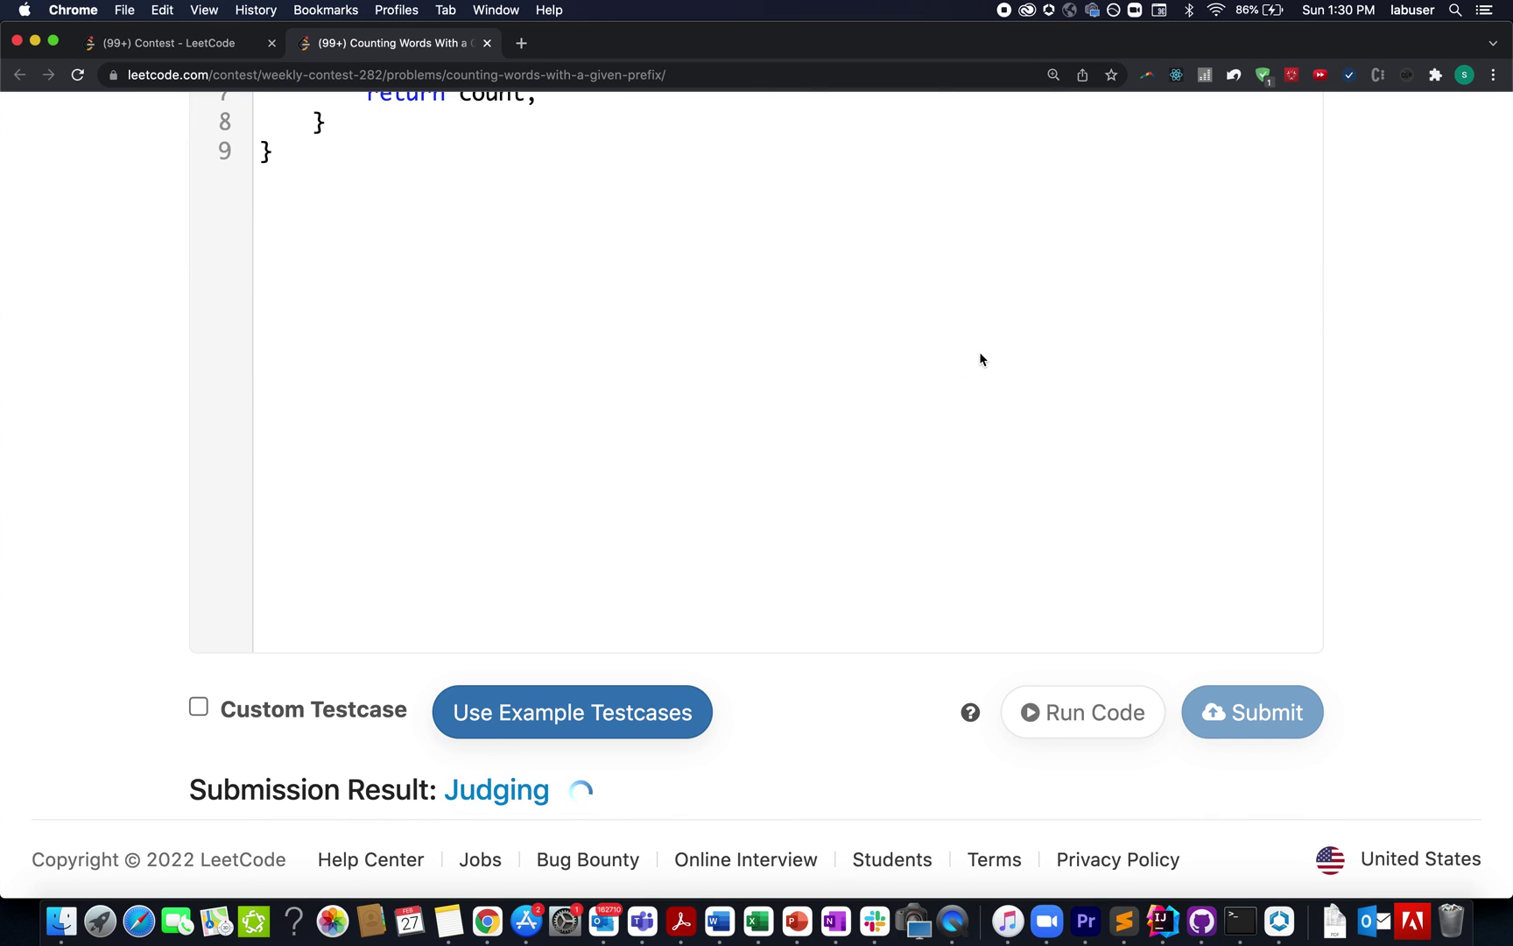
scroll(980, 359, up, 2)
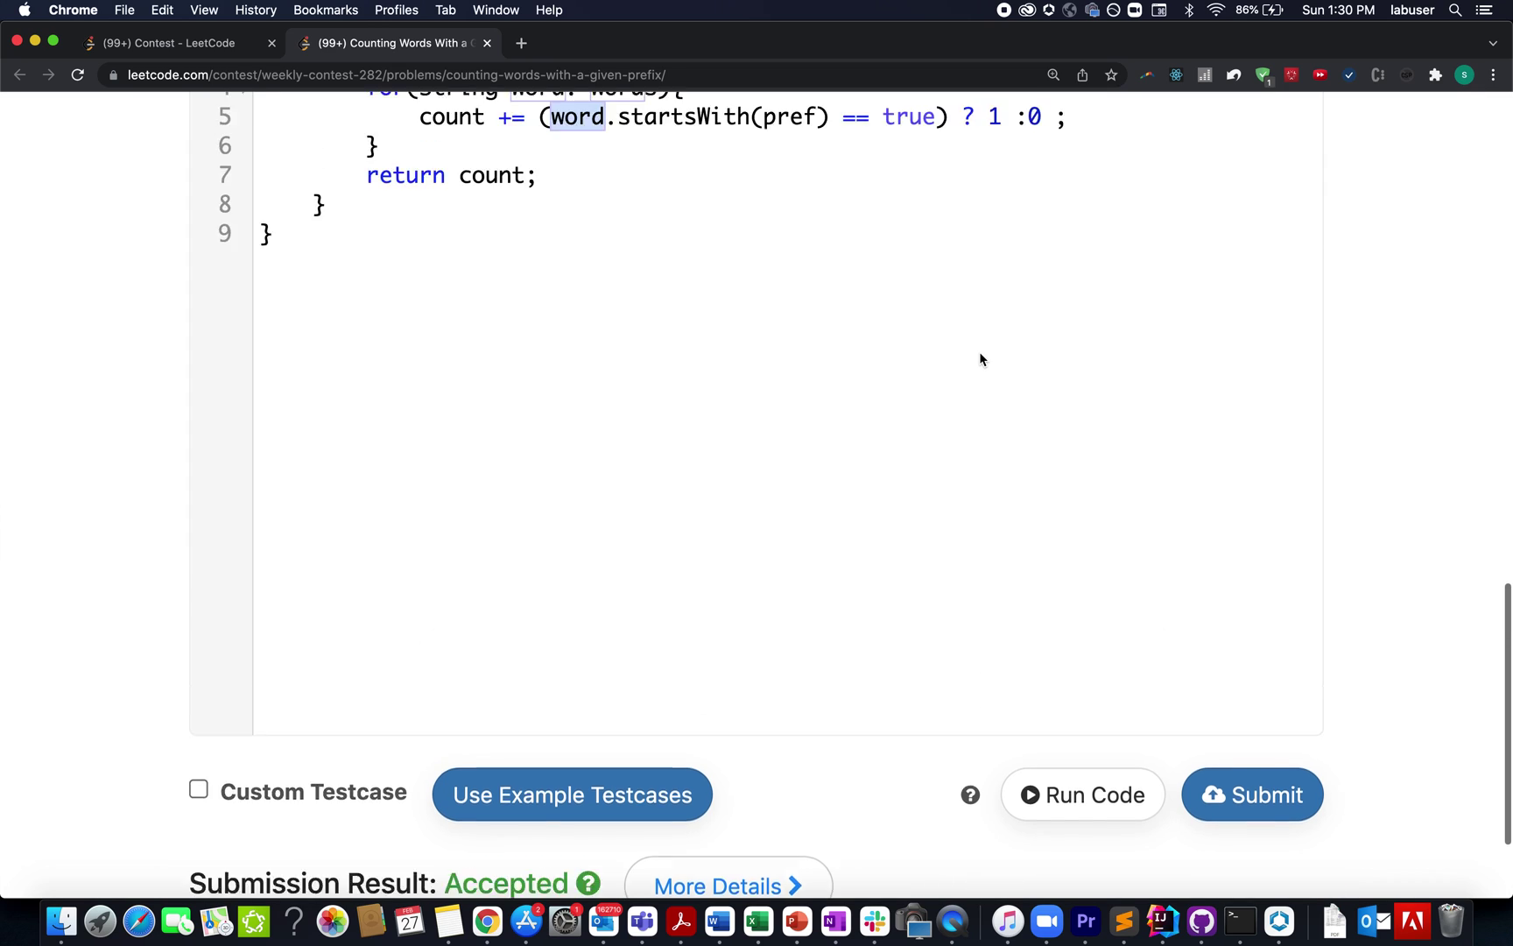
scroll(980, 358, up, 3)
- Add comments: time complexity O(no of words * pref length) and space complexity O(1)
click(686, 326)
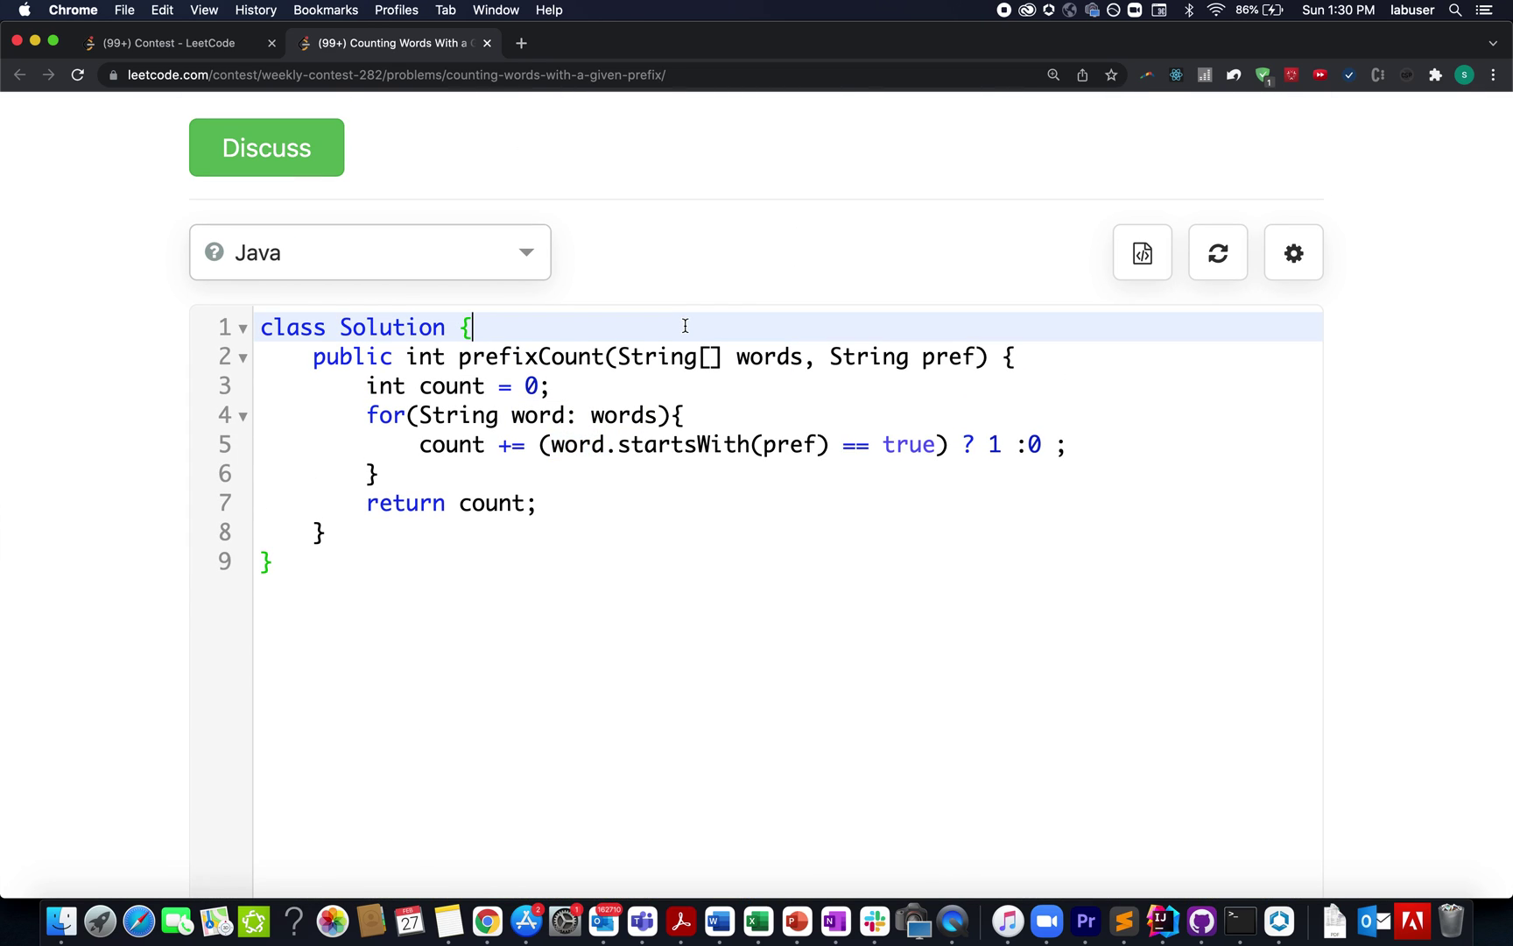
key(Return)
text(// TC : O(no of words * pref)
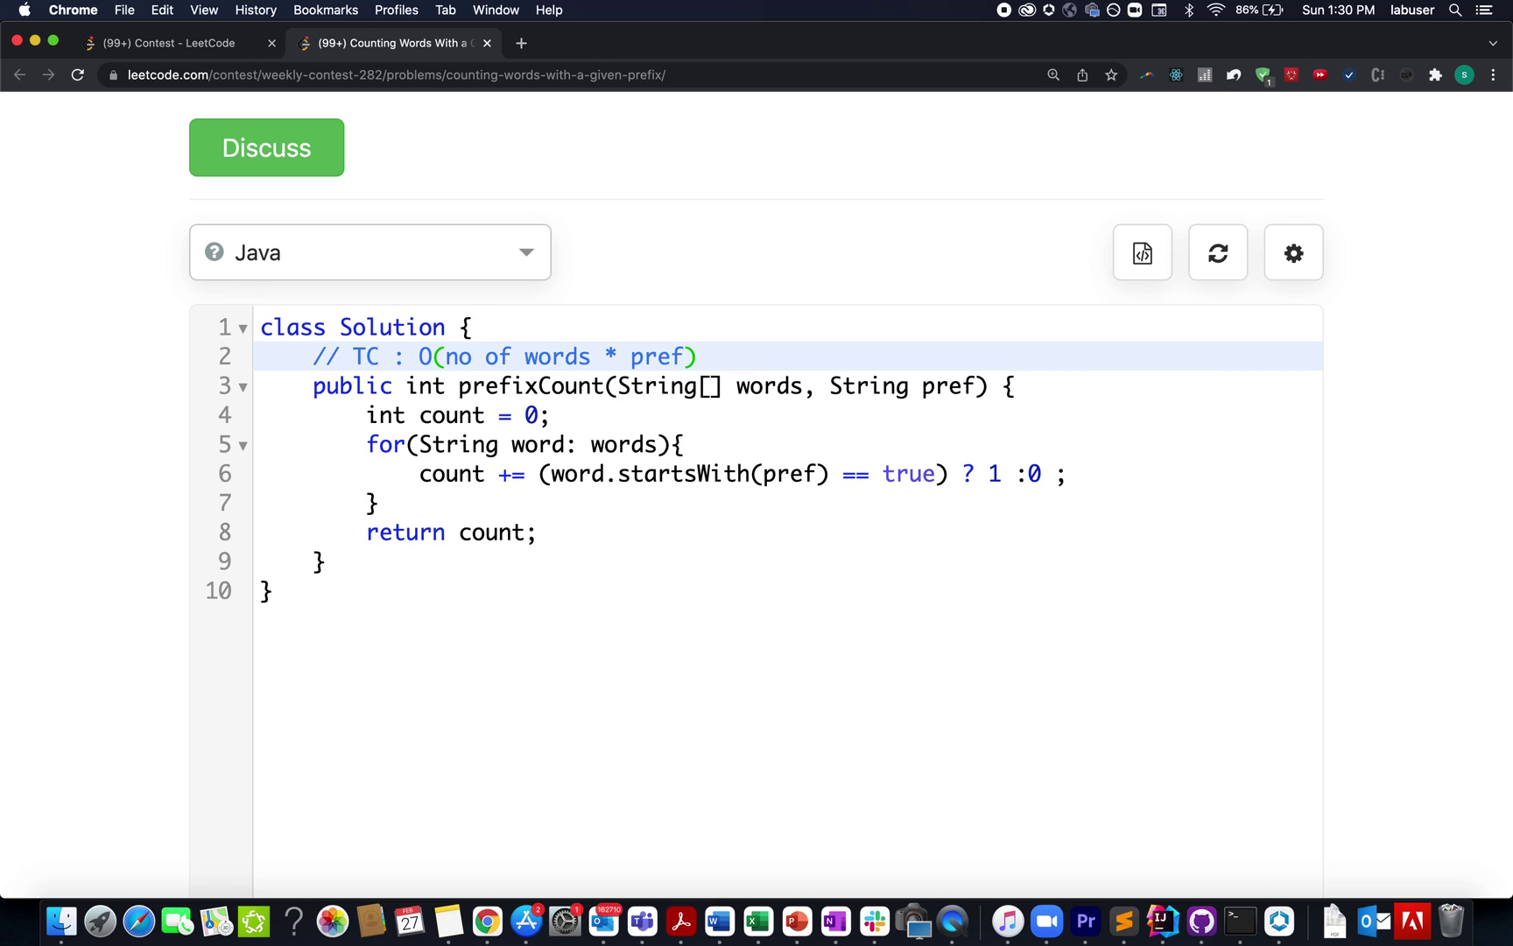
text( length)
key(Return)
text(// SC : O(1)
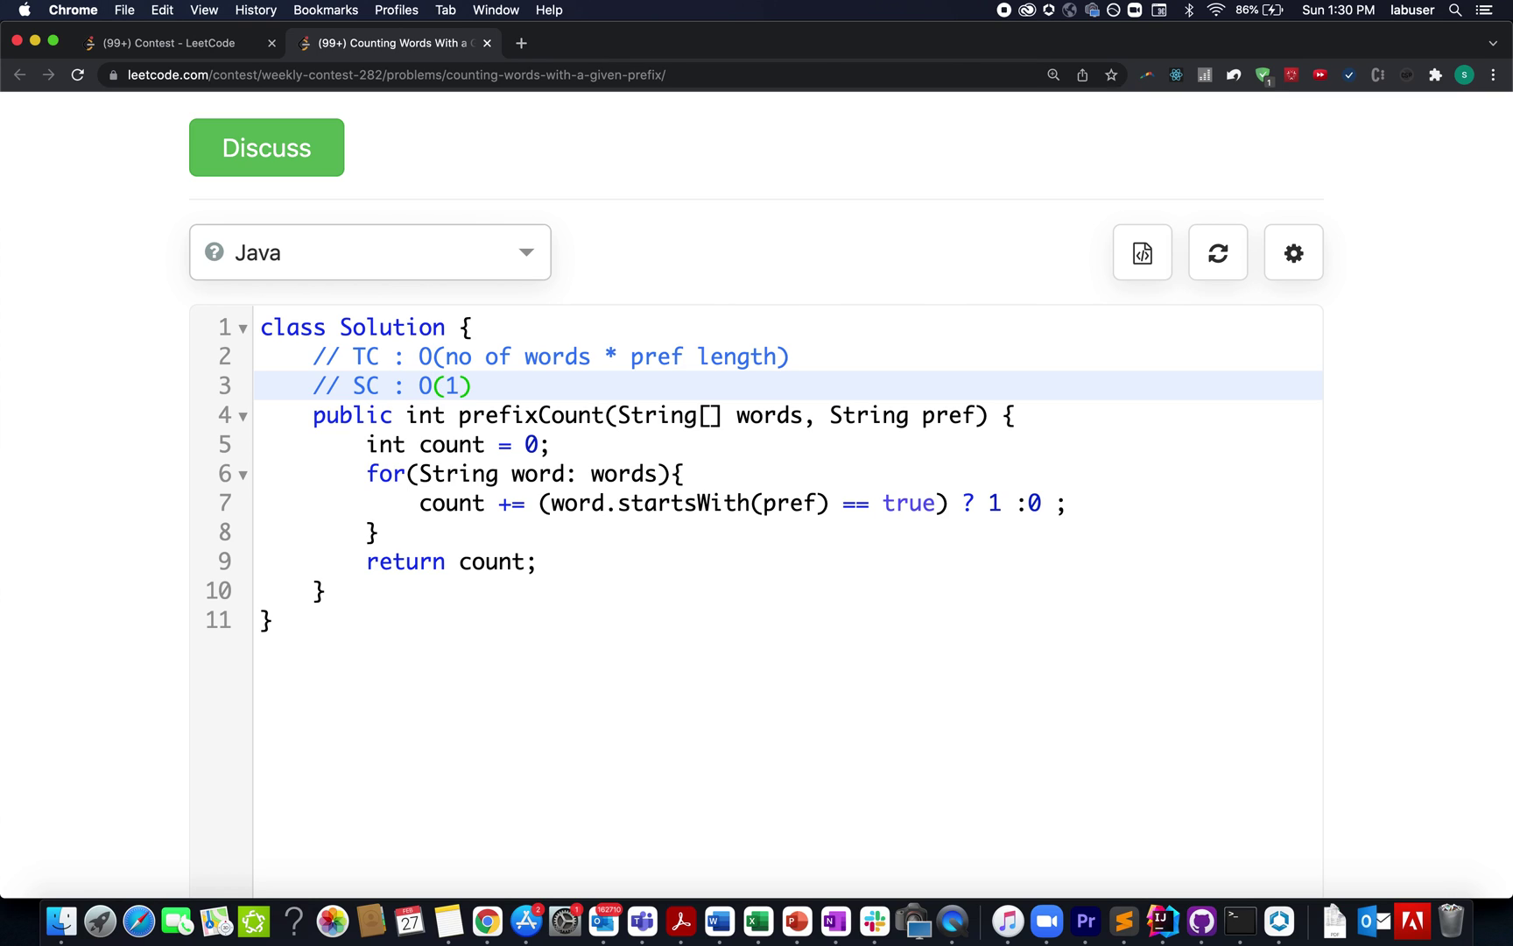